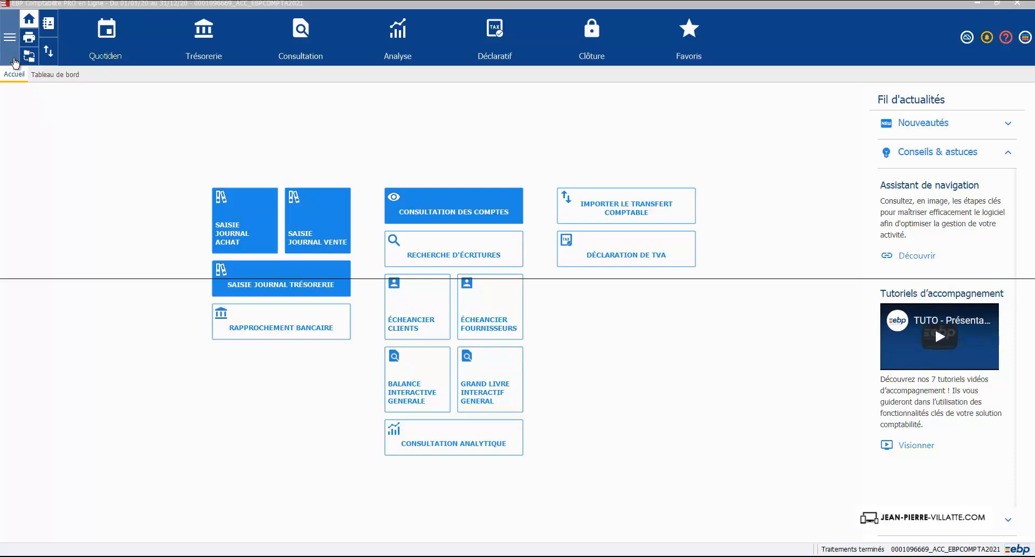
- Display the list of bank statement posting criteria (Critères de comptabilisation) in the treasury section of the additional data
{"action": "left_click", "coordinate": [10, 39]}
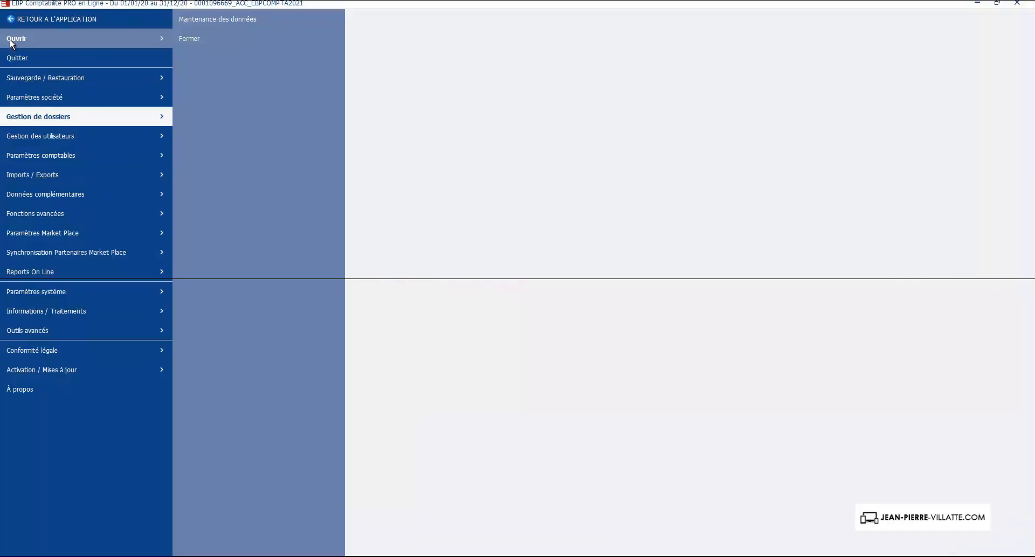
{"action": "left_click", "coordinate": [16, 191]}
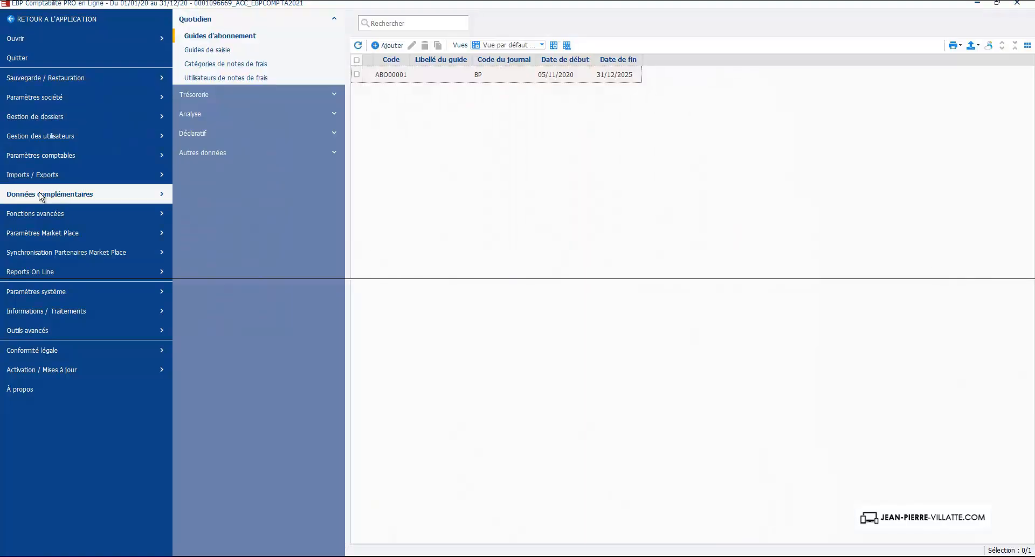
{"action": "left_click", "coordinate": [196, 95]}
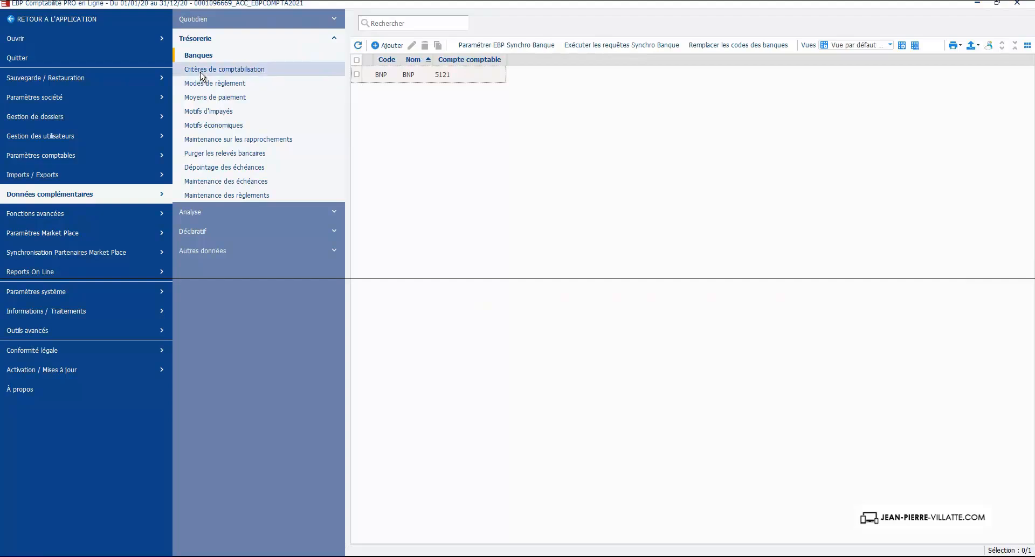
{"action": "left_click", "coordinate": [200, 70]}
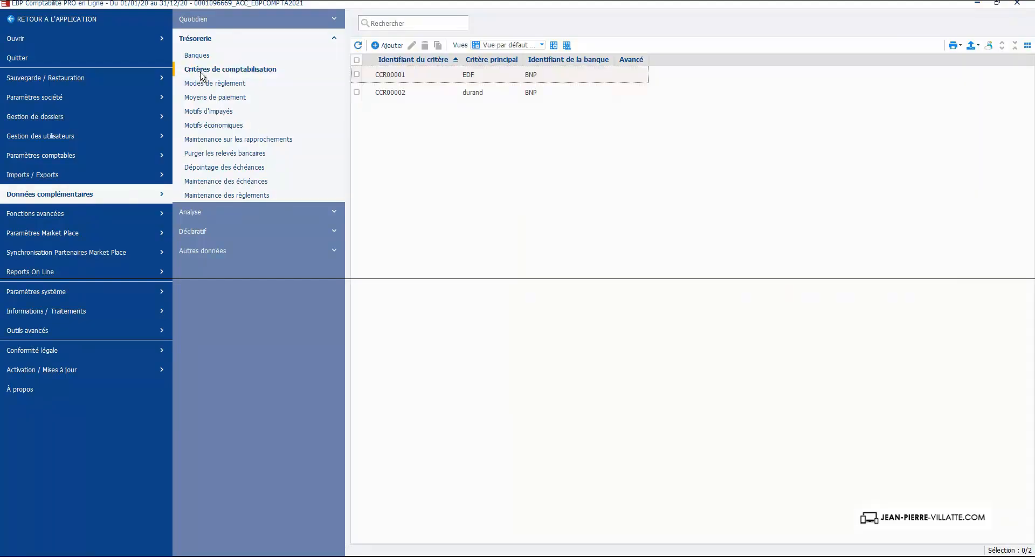
- Review the settings of posting criteria CCR00001 and CCR00002, closing each record without changing it
{"action": "left_click", "coordinate": [410, 76]}
{"action": "double_click", "coordinate": [410, 76]}
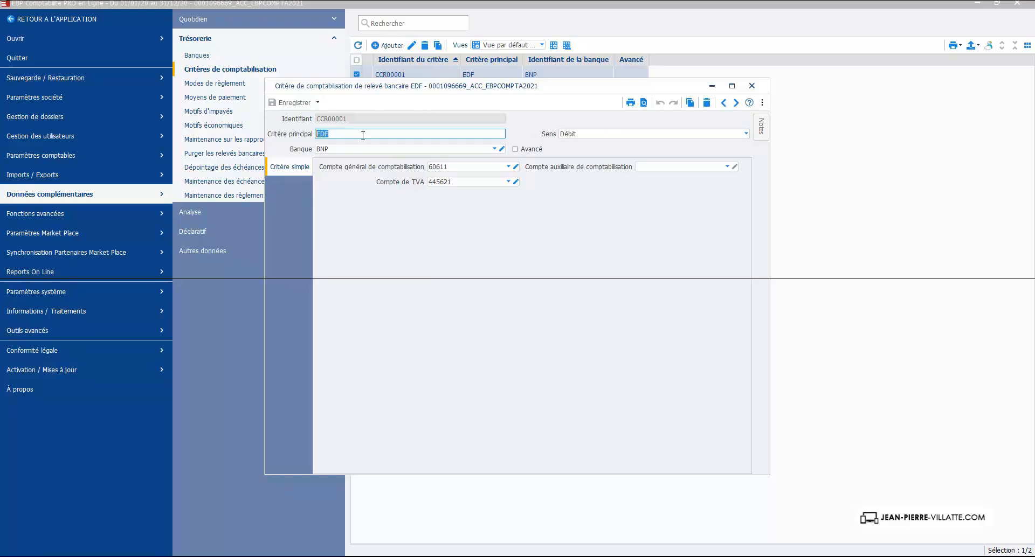
{"action": "left_click", "coordinate": [752, 87]}
{"action": "double_click", "coordinate": [406, 94]}
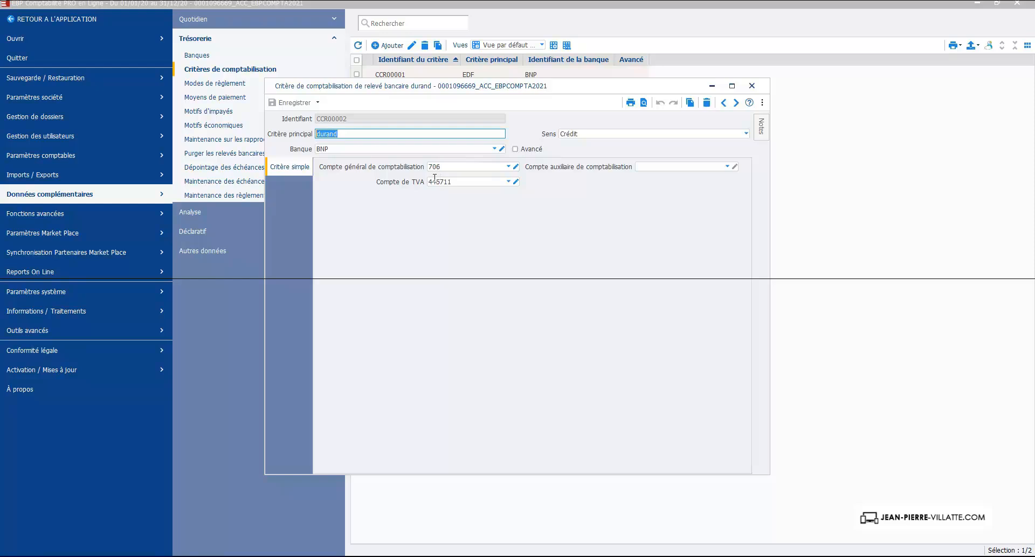
{"action": "left_click", "coordinate": [752, 86]}
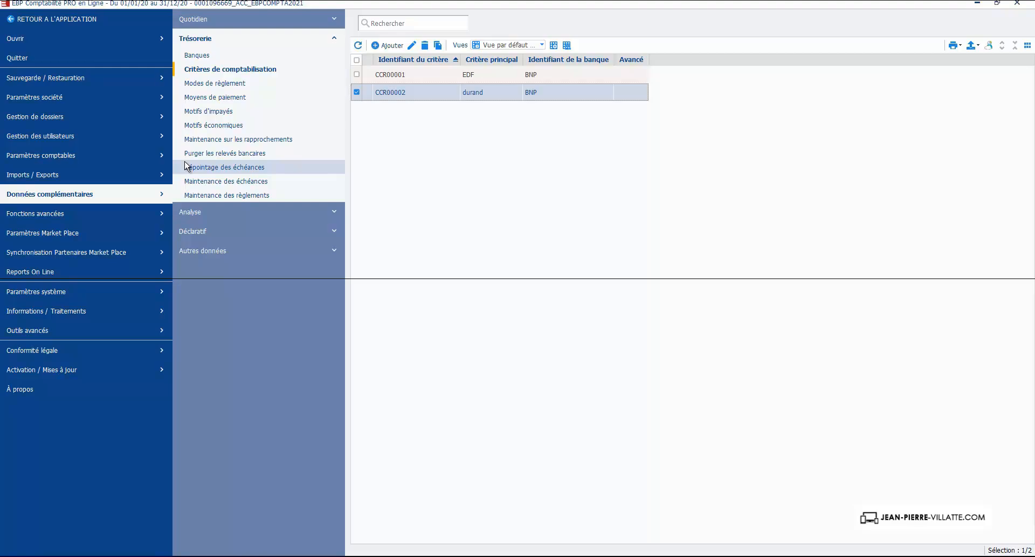
- Return to the application and create a new bank statement in the treasury's Relevés bancaires list
{"action": "left_click", "coordinate": [48, 20]}
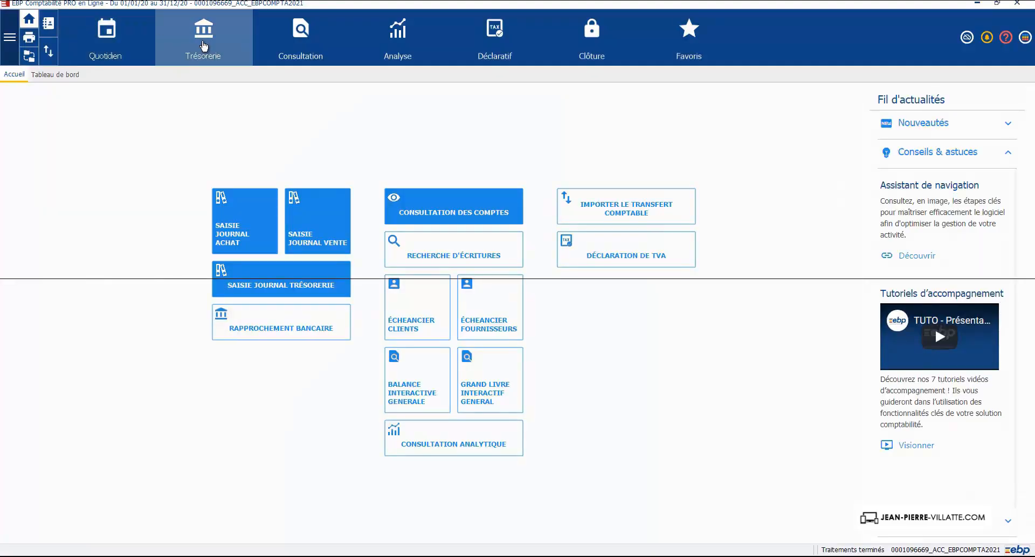
{"action": "left_click", "coordinate": [200, 46]}
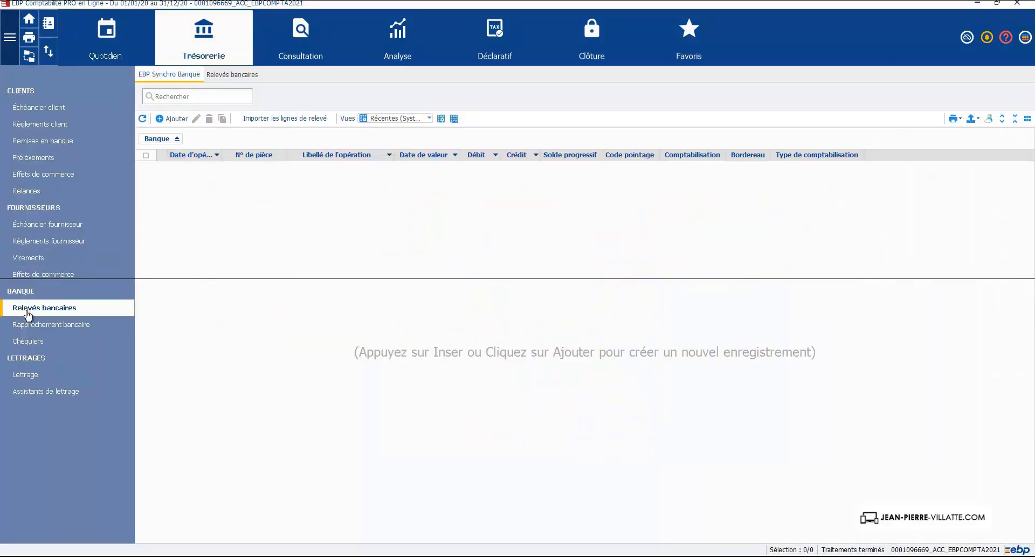
{"action": "left_click", "coordinate": [235, 75]}
{"action": "left_click", "coordinate": [176, 118]}
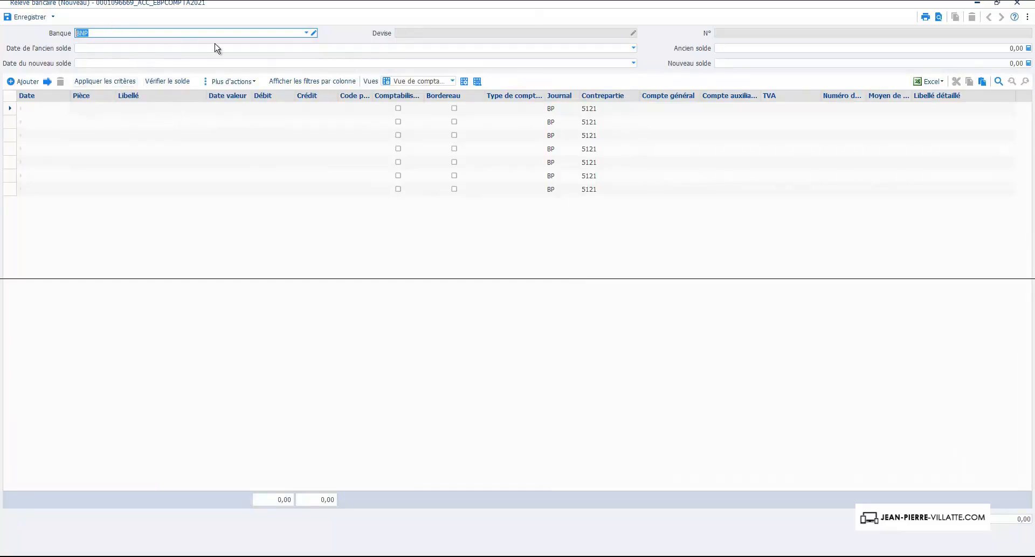
- Set the statement's old balance date to 30/09/2020 and its new balance date to 31/10/2020
{"action": "left_click", "coordinate": [634, 48]}
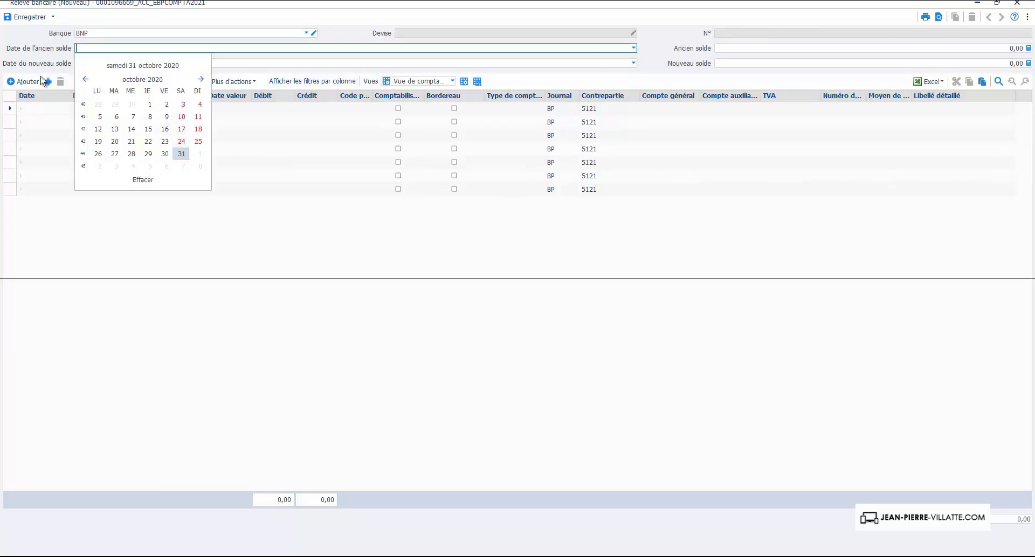
{"action": "left_click", "coordinate": [86, 79]}
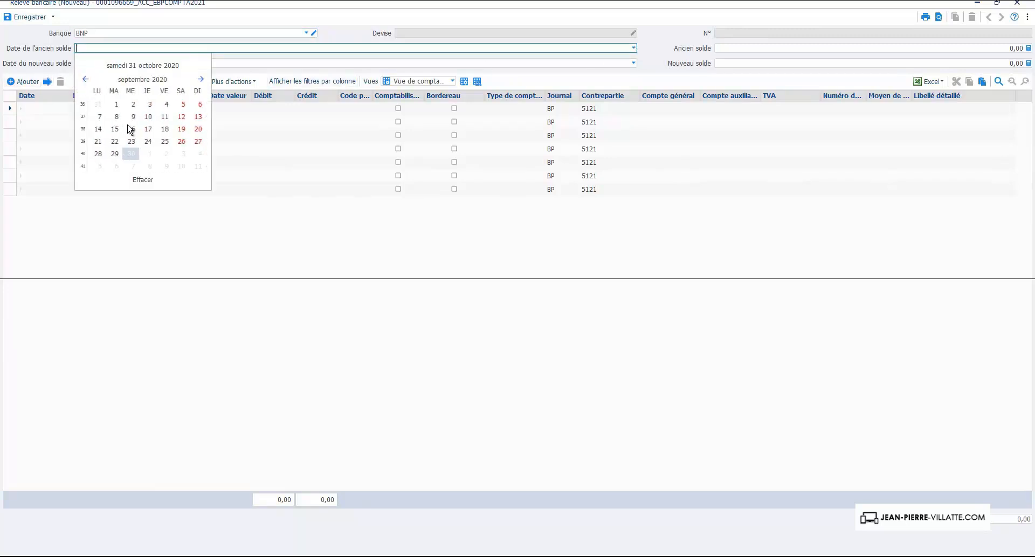
{"action": "left_click", "coordinate": [132, 155]}
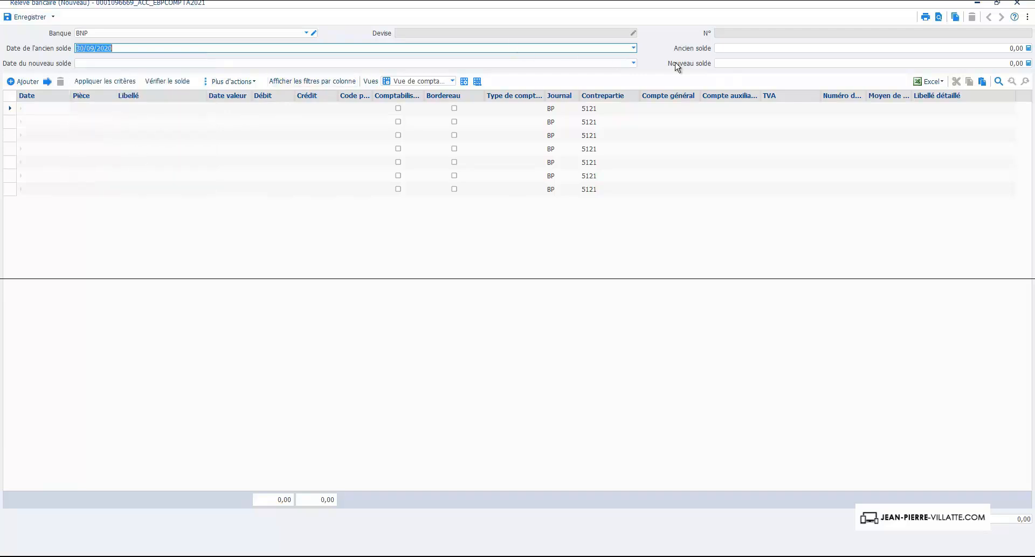
{"action": "left_click", "coordinate": [634, 63]}
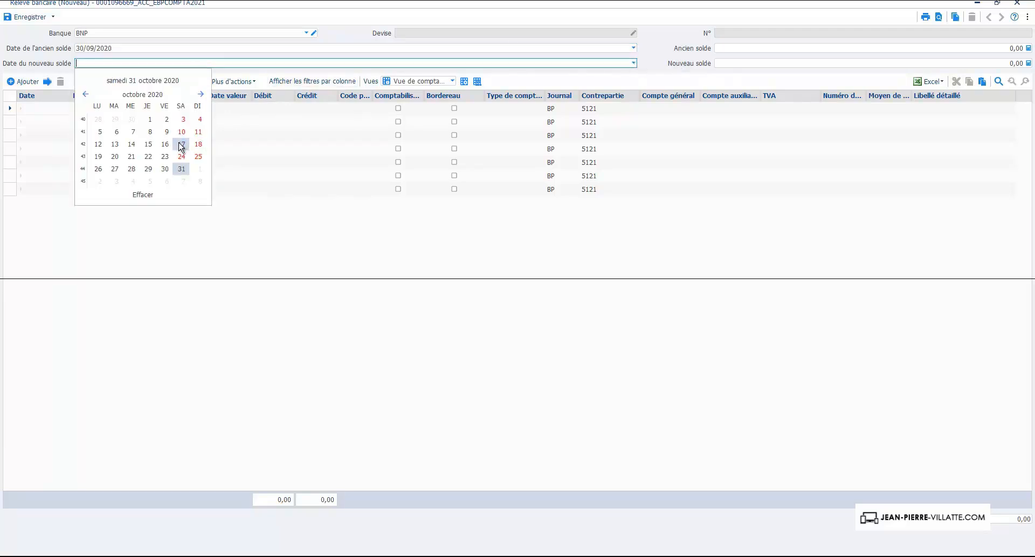
{"action": "left_click", "coordinate": [182, 169]}
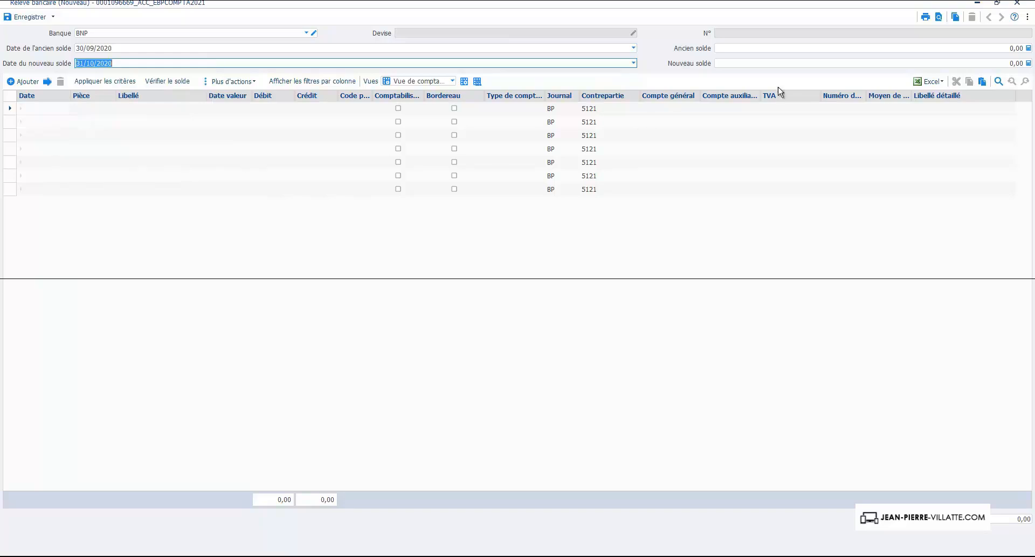
- Enter an old balance of 500,00 and a new balance of 1 000,00 for the statement
{"action": "key", "text": "Tab"}
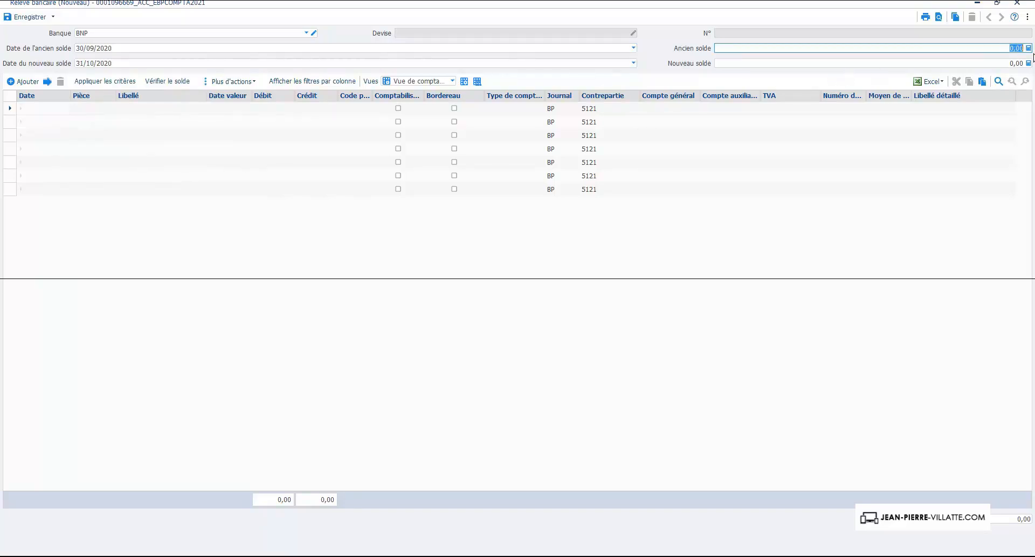
{"action": "type", "text": "500"}
{"action": "key", "text": "shift+Tab"}
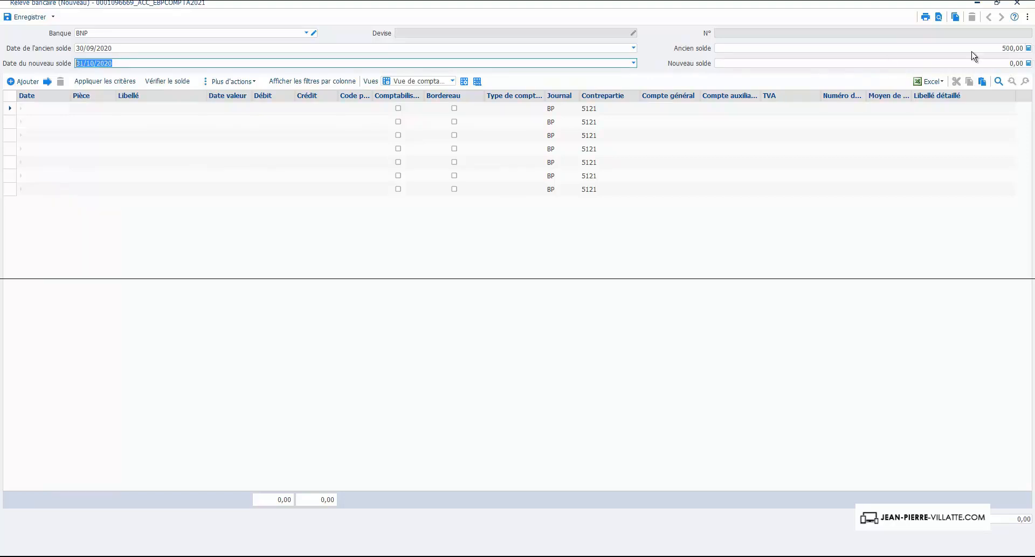
{"action": "left_click", "coordinate": [997, 63]}
{"action": "type", "text": "1 000"}
{"action": "key", "text": "Tab"}
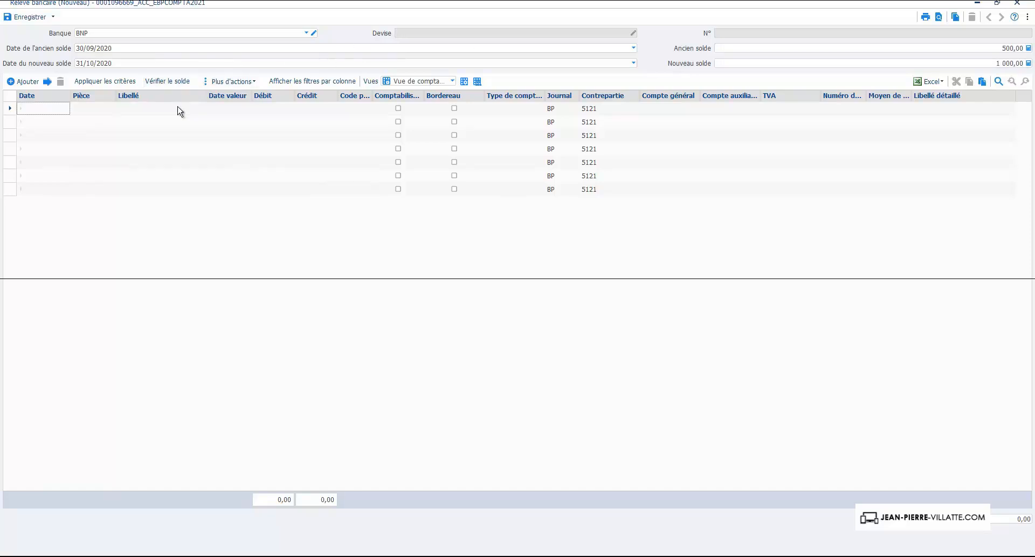
- Start a configurable import (Import paramétrable) for the statement and choose "import releve bancaire.csv" as the source file
{"action": "left_click", "coordinate": [225, 82]}
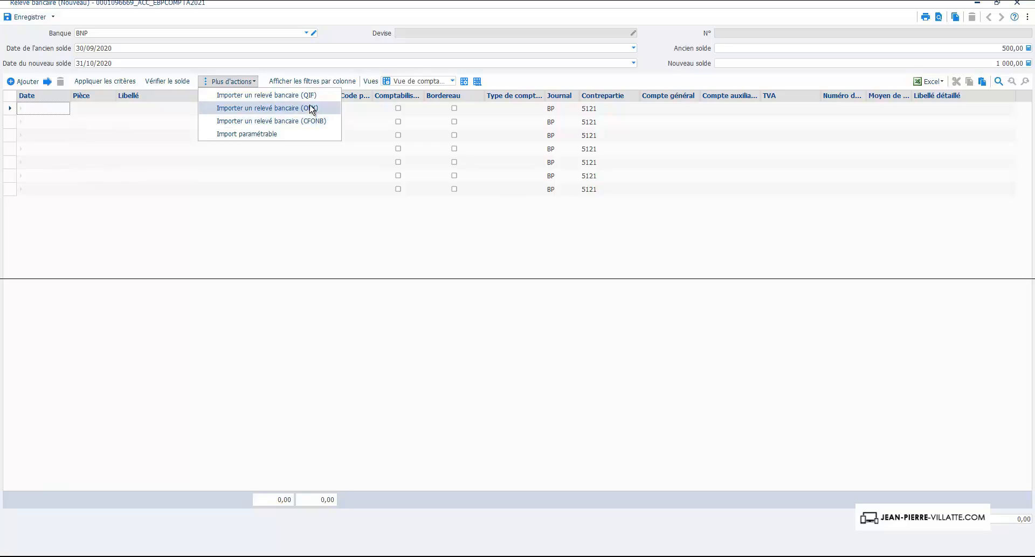
{"action": "left_click", "coordinate": [248, 134]}
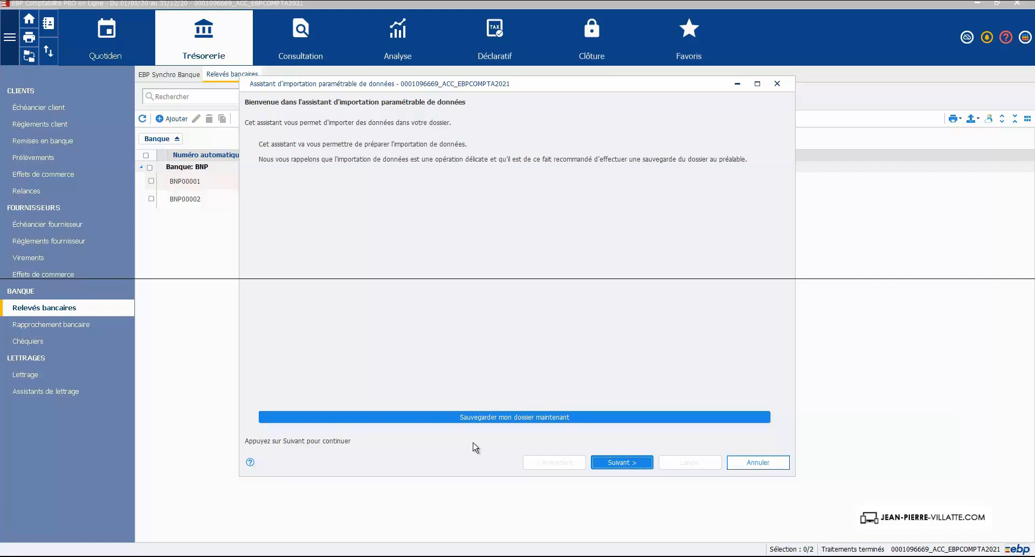
{"action": "left_click", "coordinate": [626, 461]}
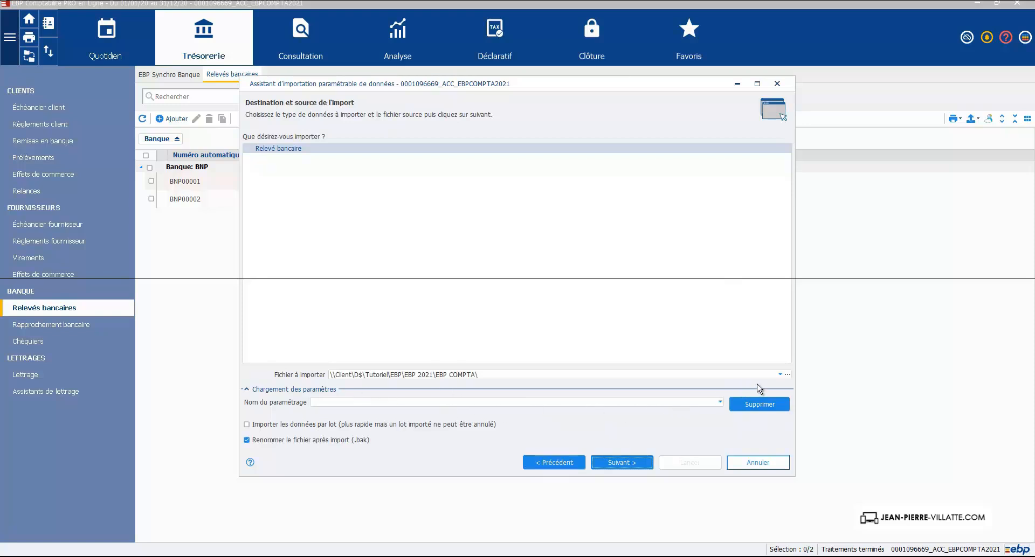
{"action": "left_click", "coordinate": [786, 376]}
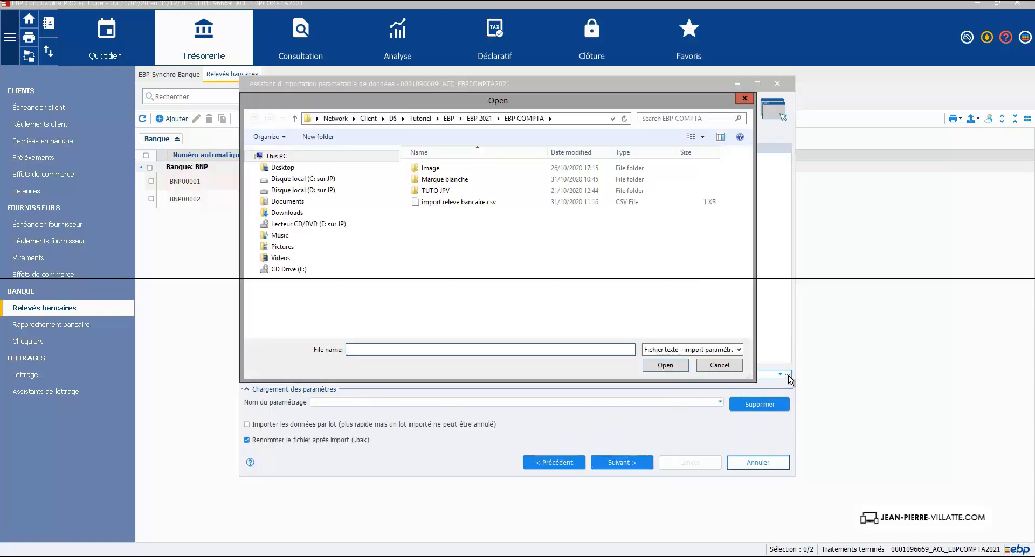
{"action": "left_click", "coordinate": [454, 202]}
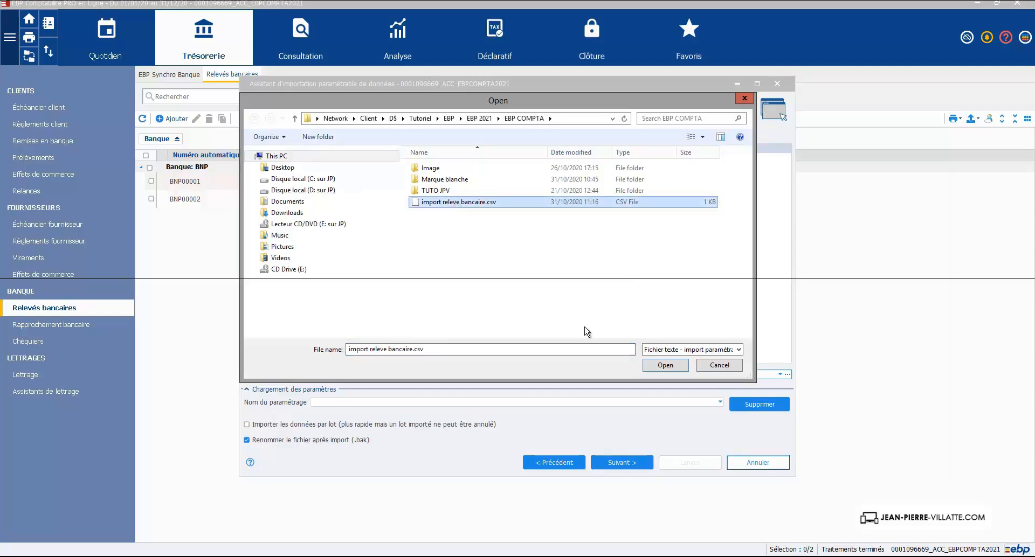
{"action": "left_click", "coordinate": [664, 365]}
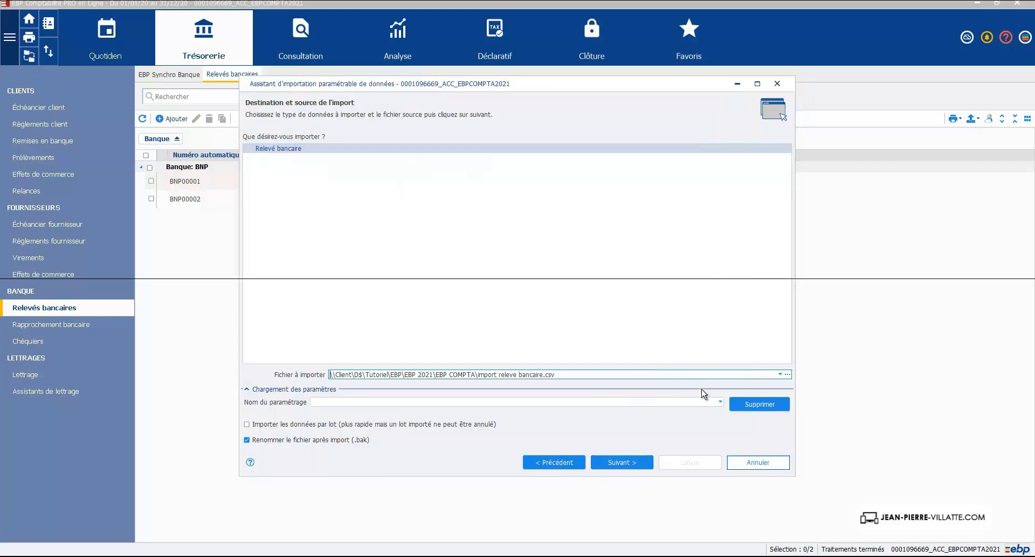
- Leave the import preset blank and accept the delimited file coding with comma (Virgule) separators, continuing to the field associations
{"action": "left_click", "coordinate": [721, 402]}
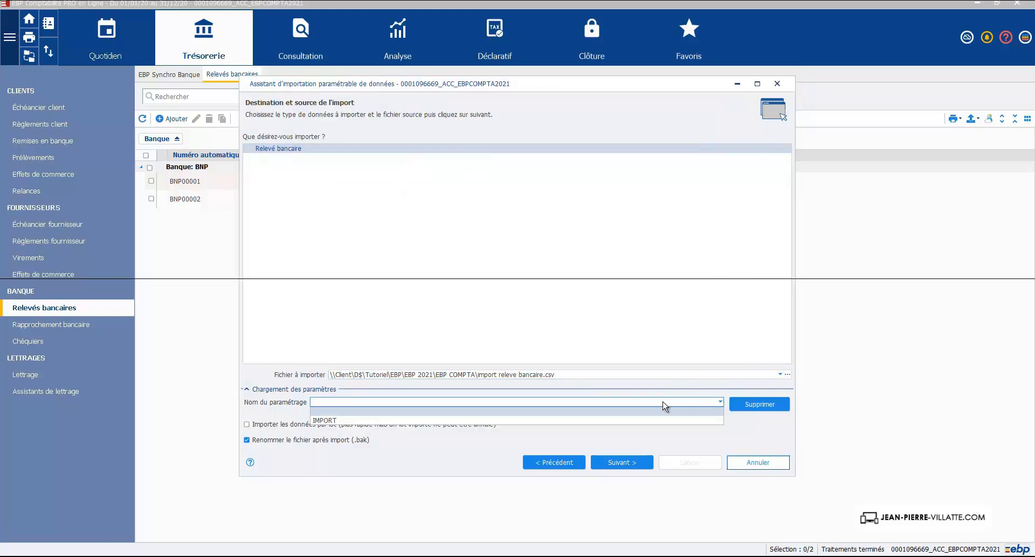
{"action": "left_click", "coordinate": [339, 404]}
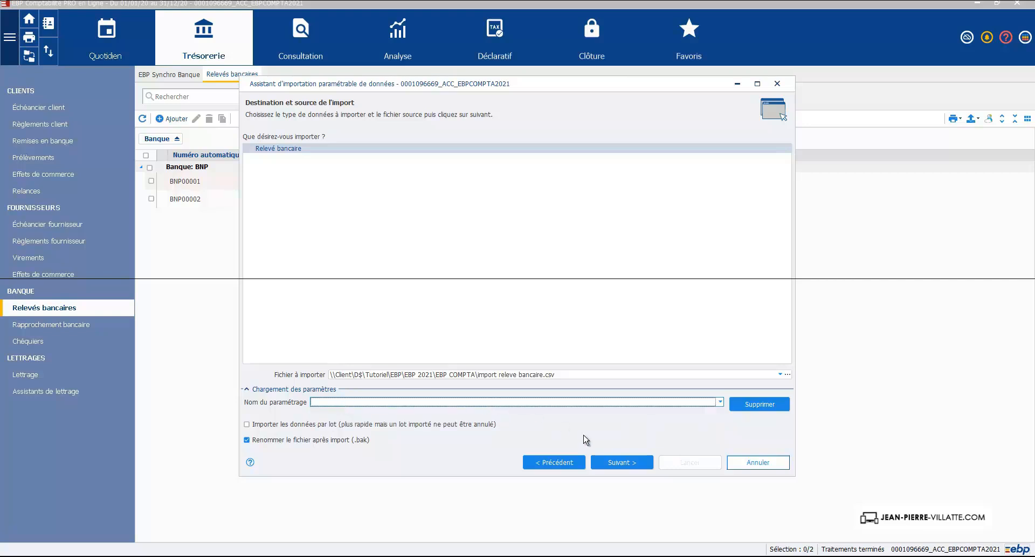
{"action": "left_click", "coordinate": [613, 463]}
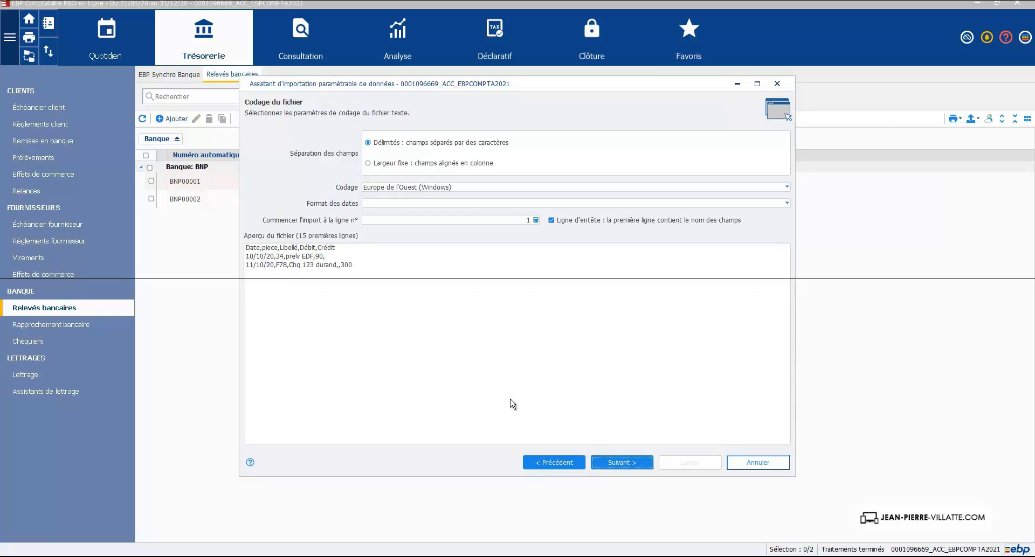
{"action": "left_click", "coordinate": [621, 463]}
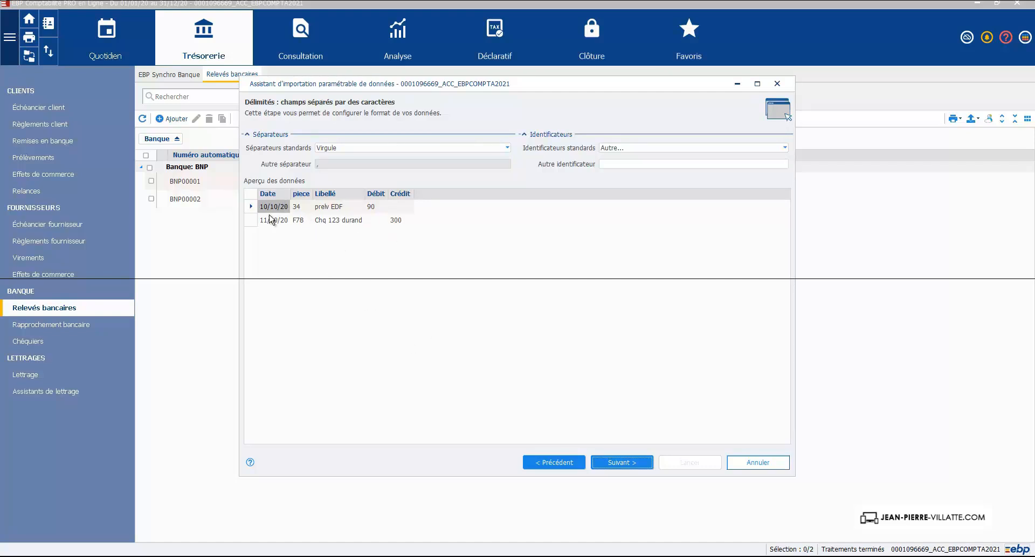
{"action": "left_click", "coordinate": [635, 466]}
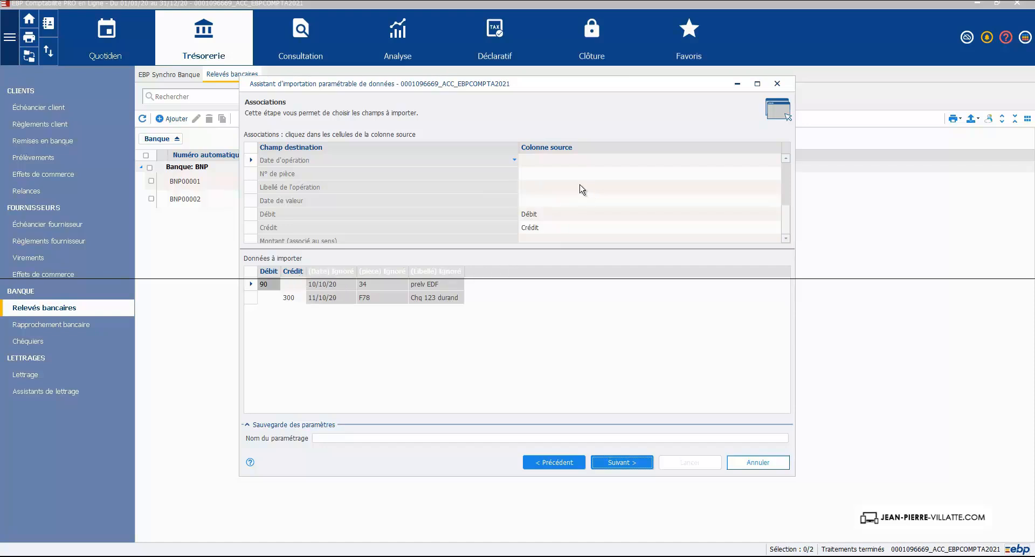
- Map Date d'opération to the Date column, N° de pièce to piece, and Libellé de l'opération to Libellé
{"action": "left_click", "coordinate": [525, 162]}
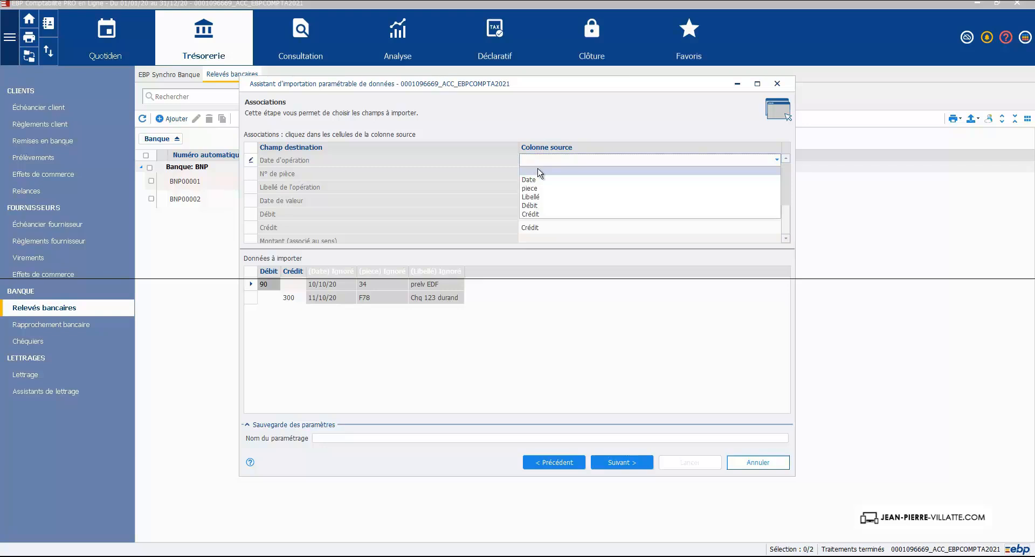
{"action": "left_click", "coordinate": [539, 180]}
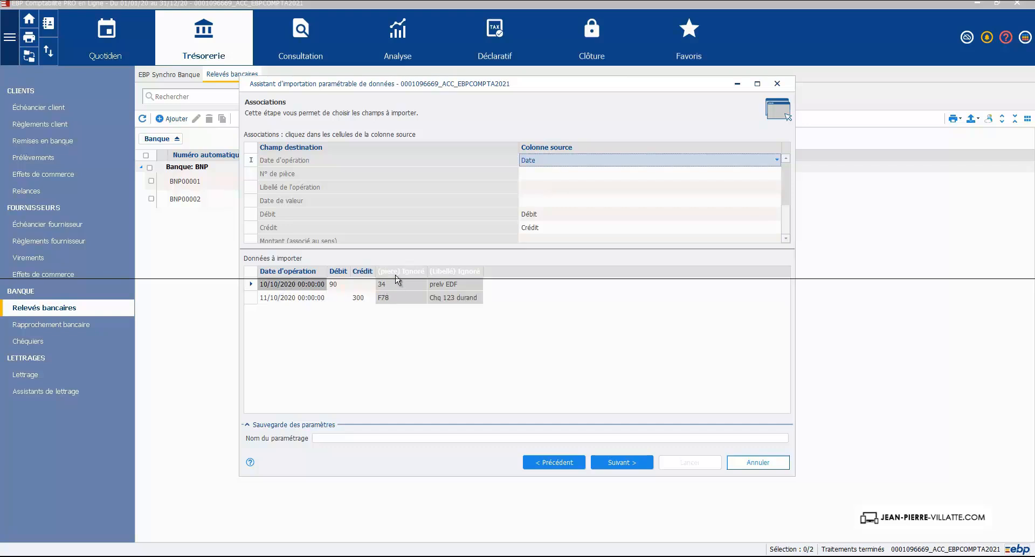
{"action": "left_click", "coordinate": [533, 174]}
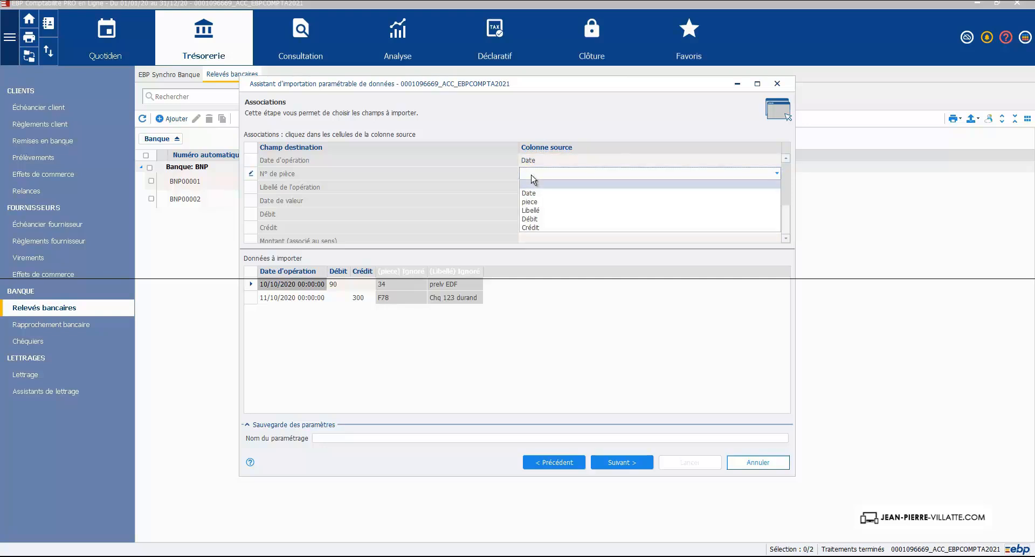
{"action": "left_click", "coordinate": [535, 203]}
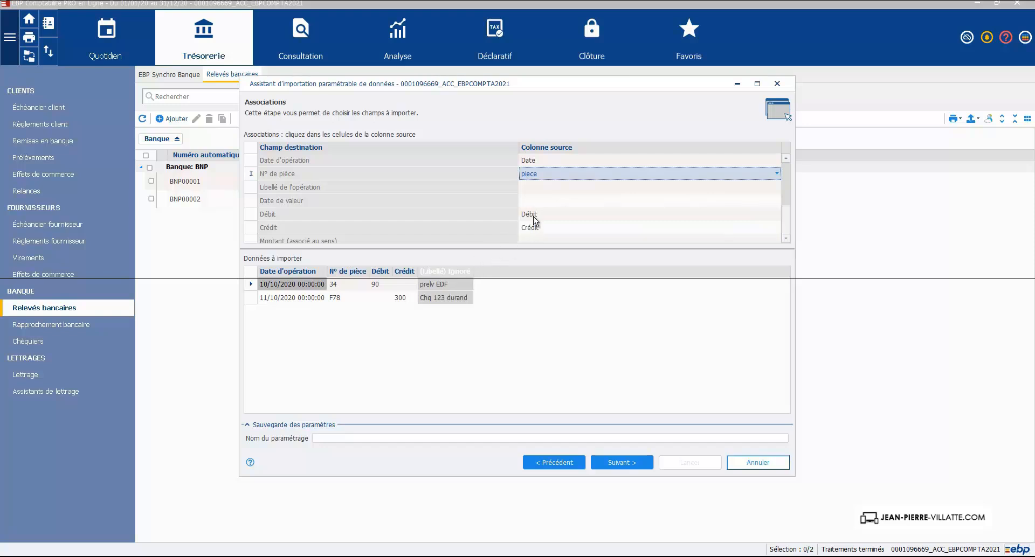
{"action": "left_click", "coordinate": [539, 187]}
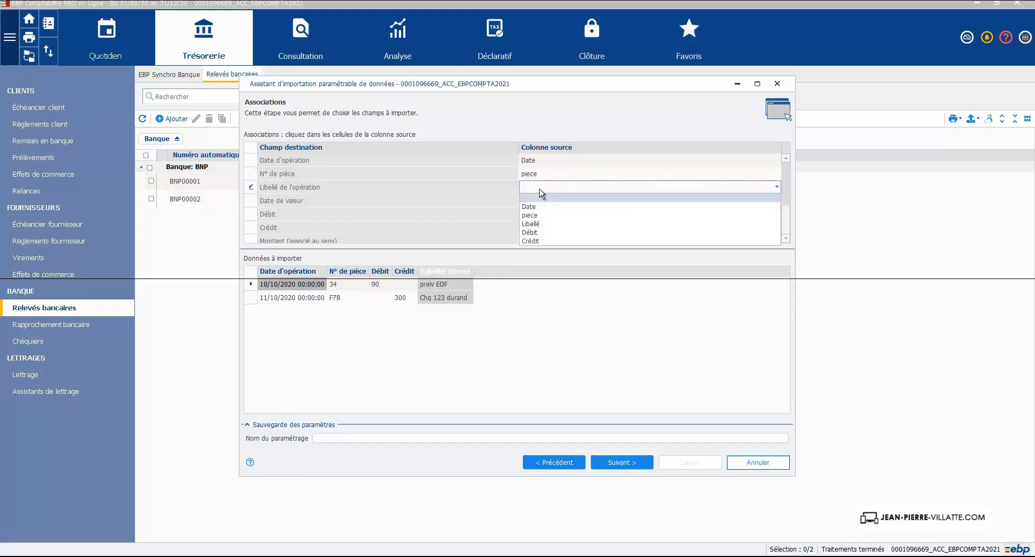
{"action": "left_click", "coordinate": [539, 224]}
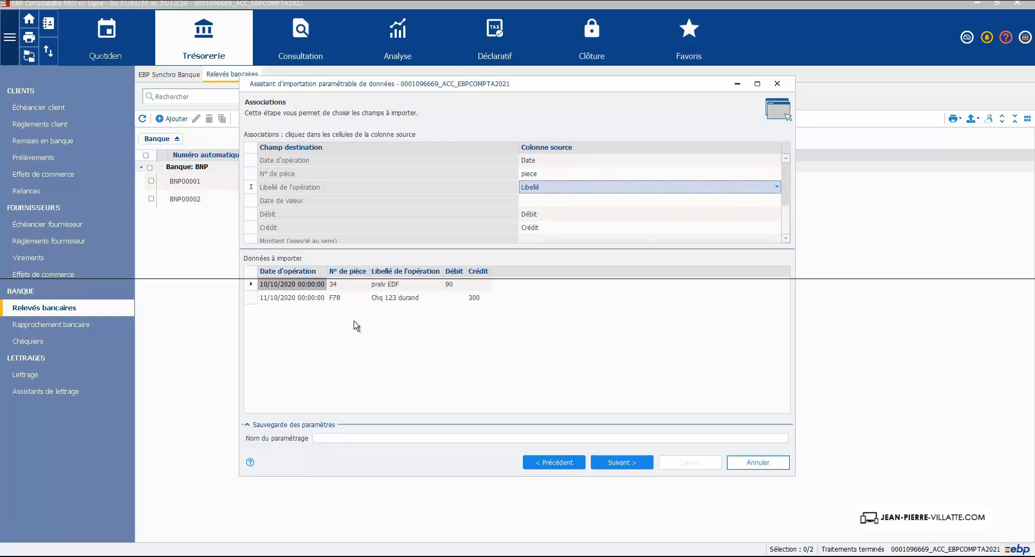
- Save the import settings under the name IMPORT 1, run the import of the statement lines and close the assistant
{"action": "left_click", "coordinate": [336, 440]}
{"action": "type", "text": "IMPORT"}
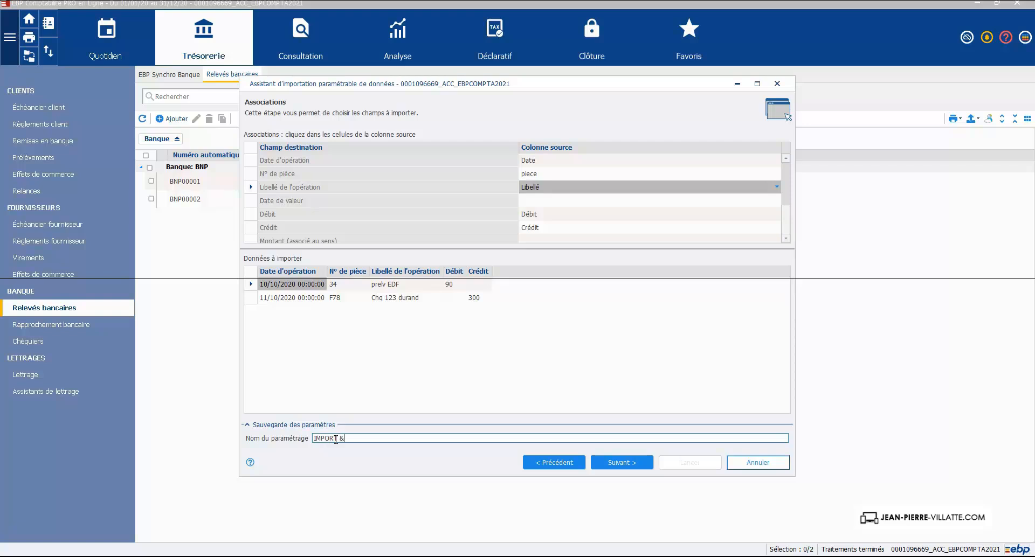
{"action": "type", "text": " 1"}
{"action": "key", "text": "Tab"}
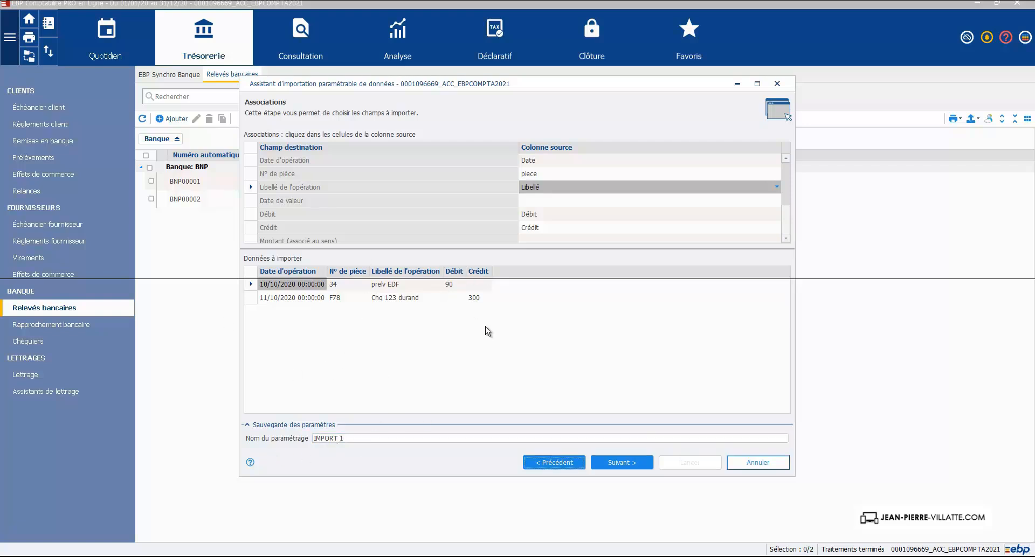
{"action": "left_click", "coordinate": [618, 463]}
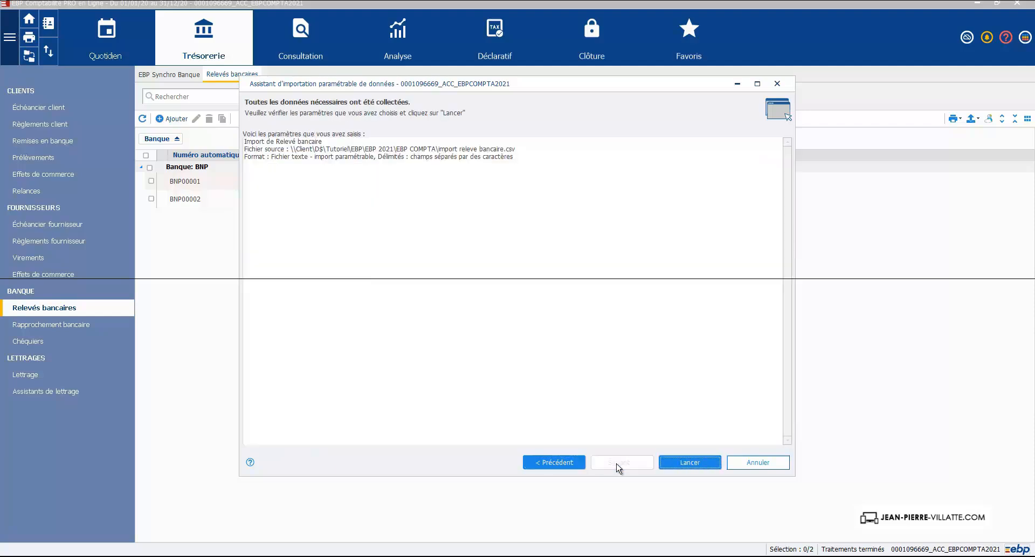
{"action": "left_click", "coordinate": [665, 467]}
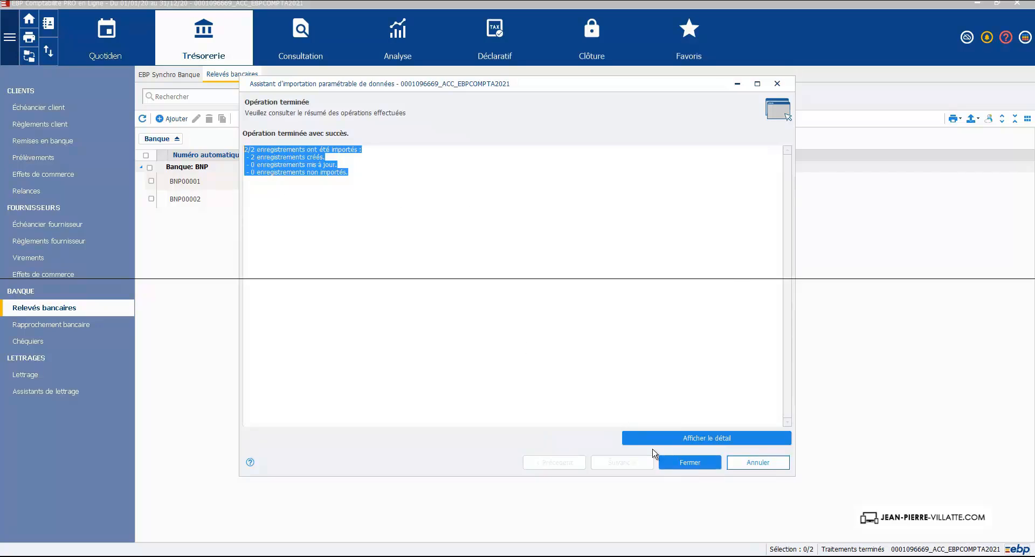
{"action": "left_click", "coordinate": [683, 463]}
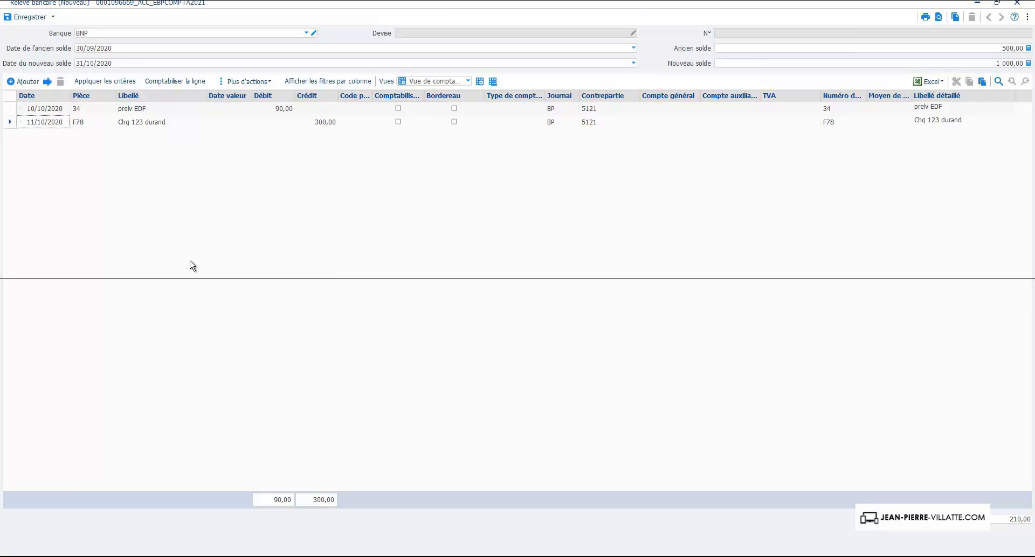
- Apply the criteria to the imported statement lines, save the statement with its lines posted, and close it
{"action": "left_click", "coordinate": [121, 80]}
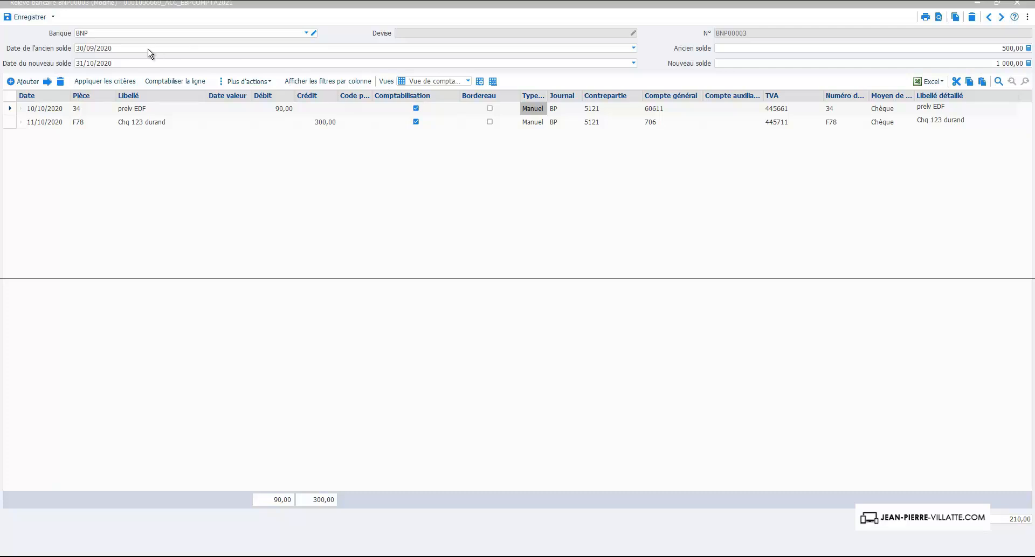
{"action": "left_click", "coordinate": [25, 18]}
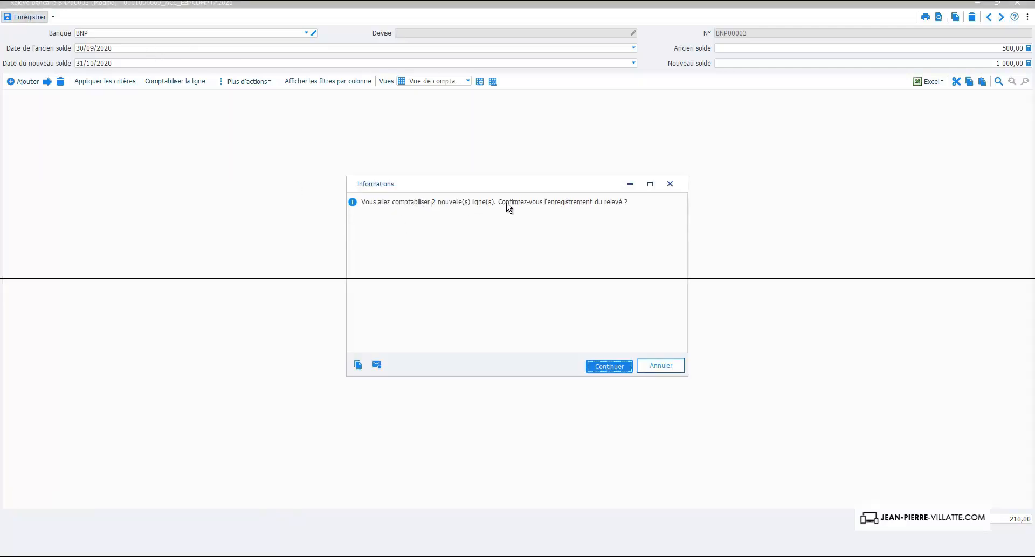
{"action": "left_click", "coordinate": [609, 367]}
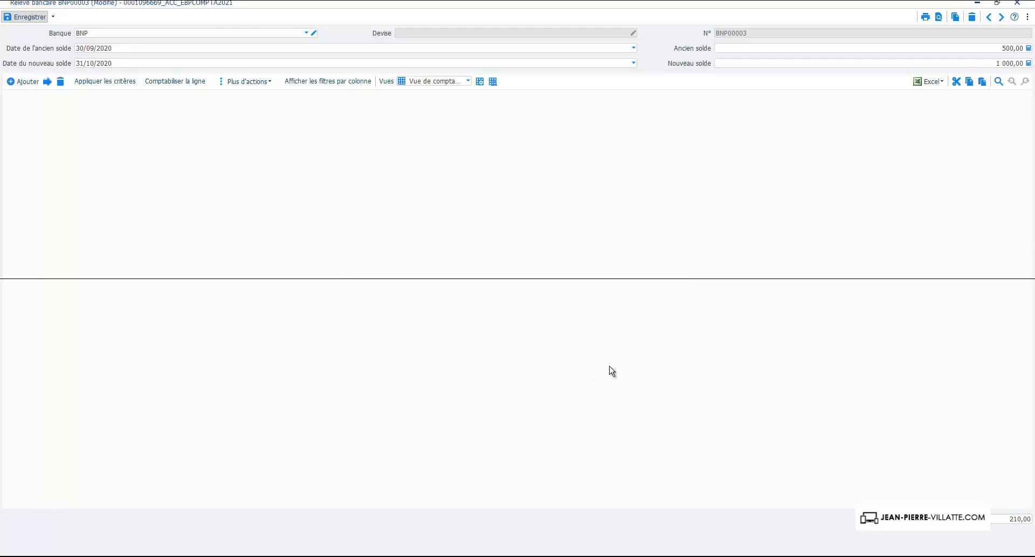
{"action": "left_click", "coordinate": [1017, 3]}
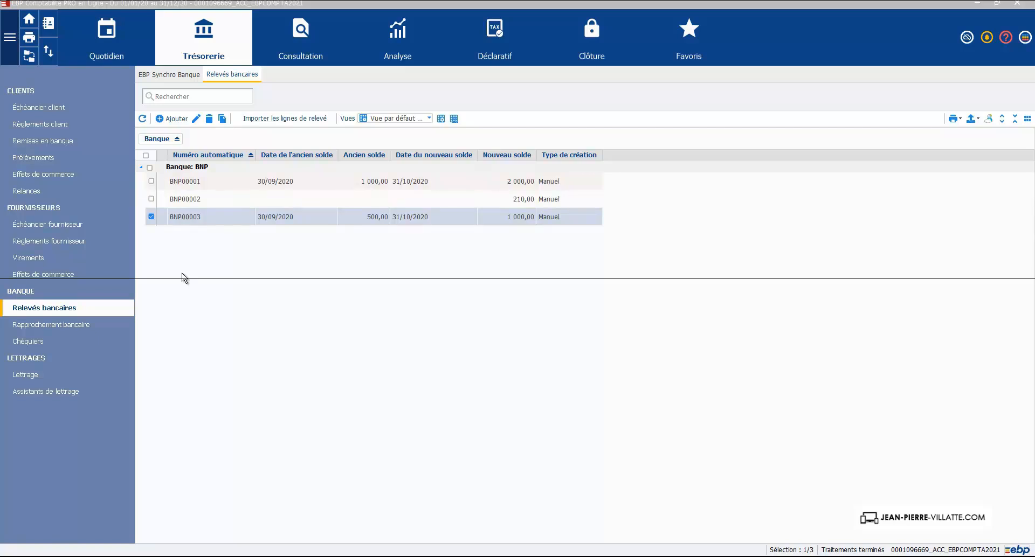
- Open the BP journal for octobre 2020 in the journal entry view to check the posted entries
{"action": "left_click", "coordinate": [104, 33]}
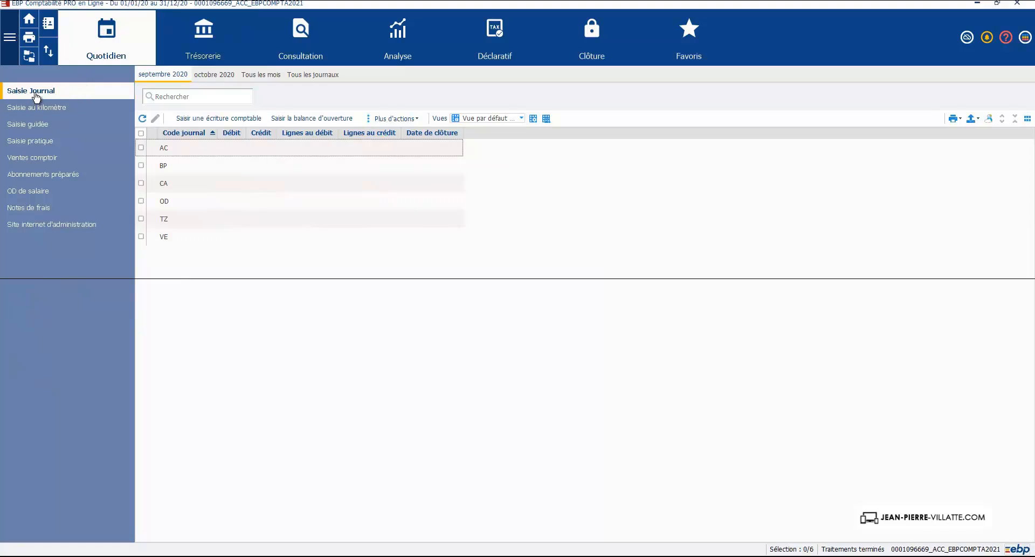
{"action": "left_click", "coordinate": [218, 76]}
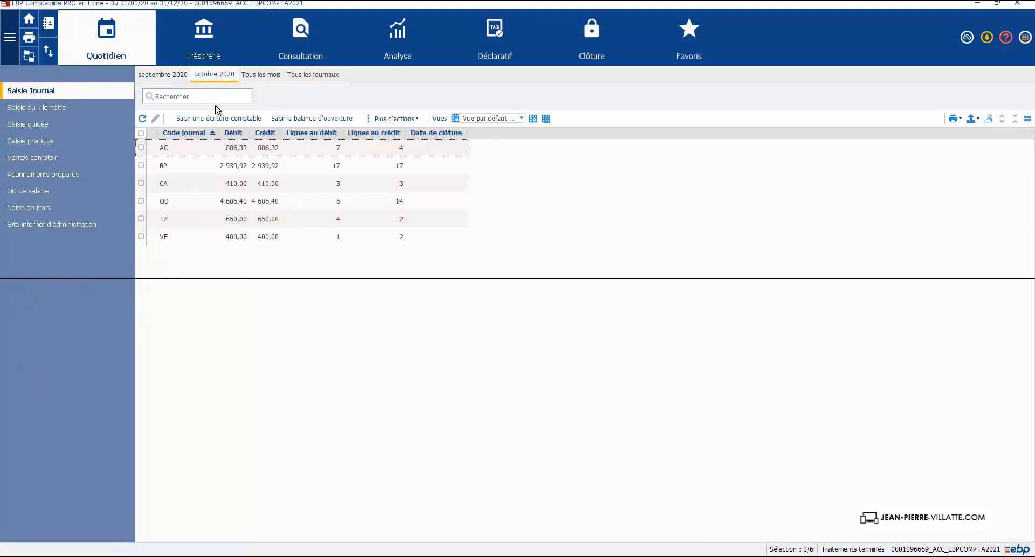
{"action": "double_click", "coordinate": [226, 166]}
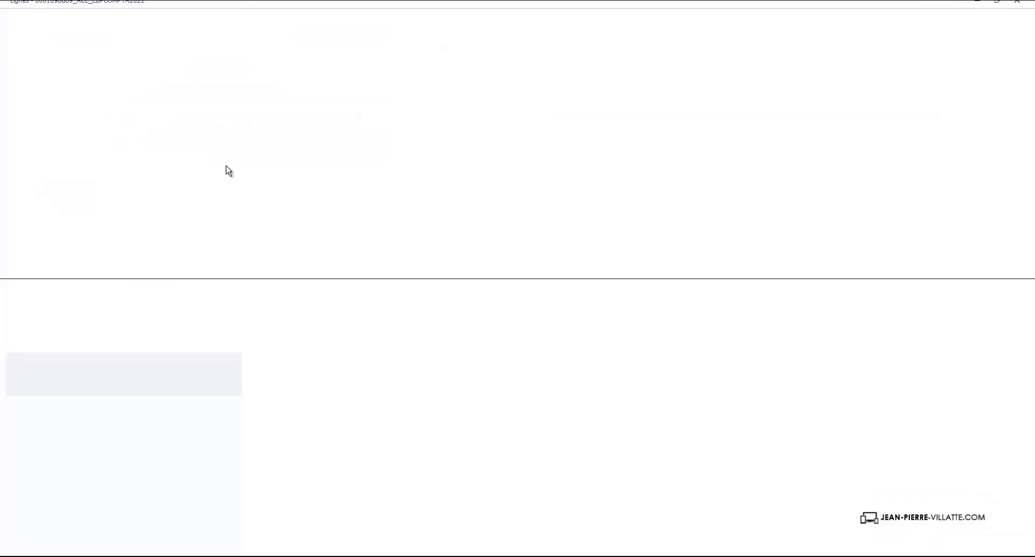